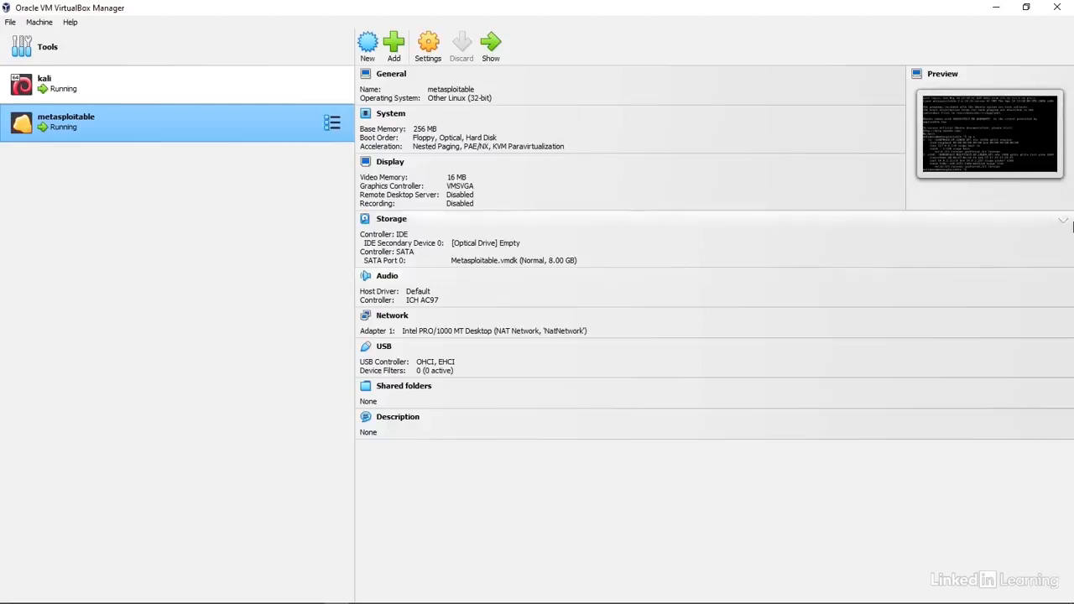
Start a new virtual machine named app01 using the ISO image kali-linux-2023.1a-installer-purple-amd64.iso from the Repository\ISOs folder
{"action": "left_click", "coordinate": [367, 55]}
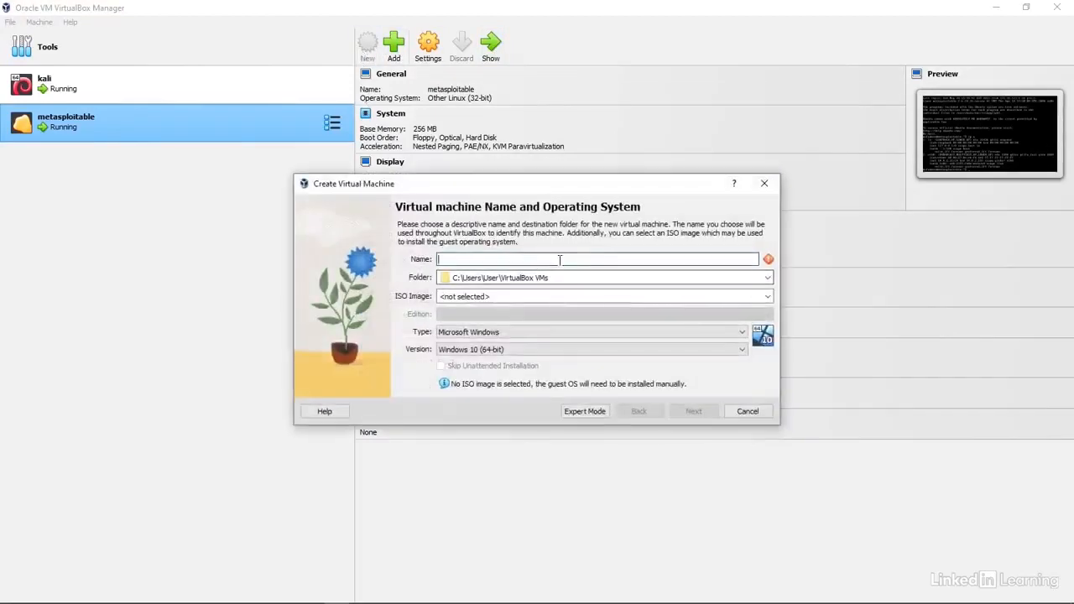
{"action": "type", "text": "app"}
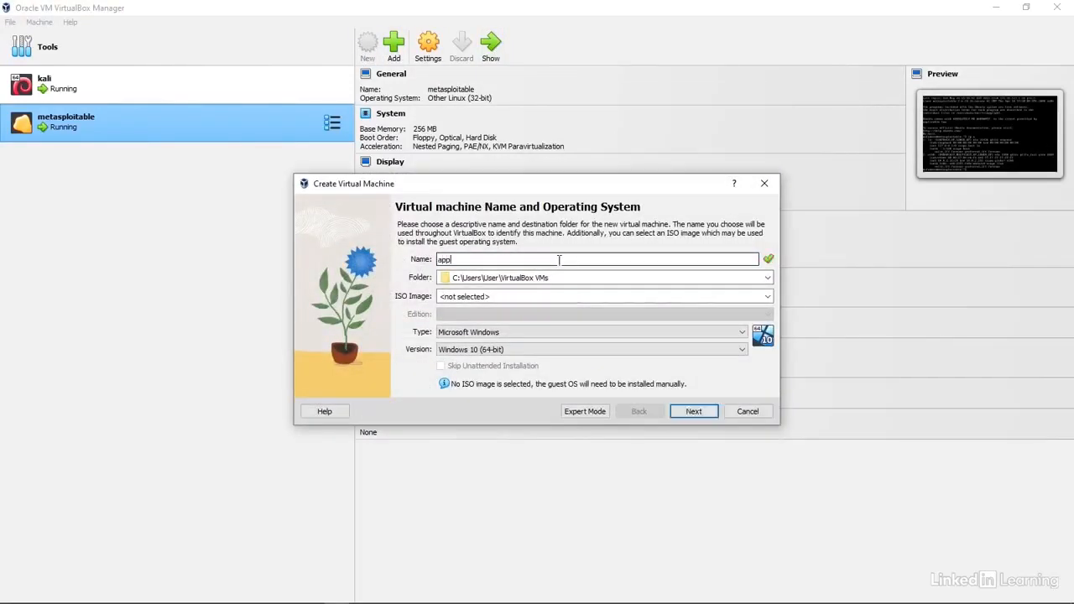
{"action": "type", "text": "01"}
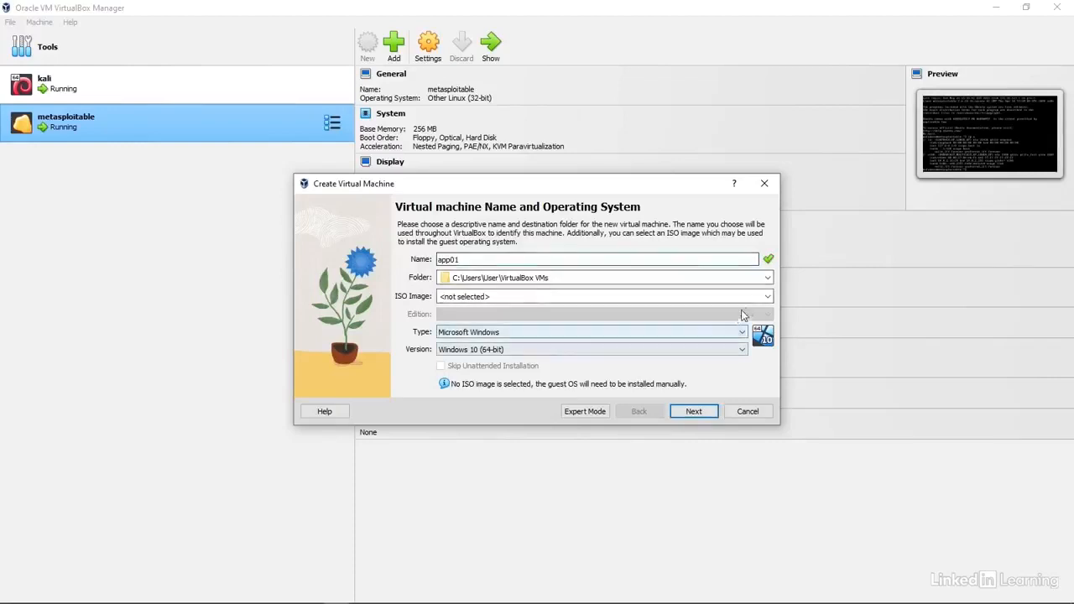
{"action": "left_click", "coordinate": [767, 298]}
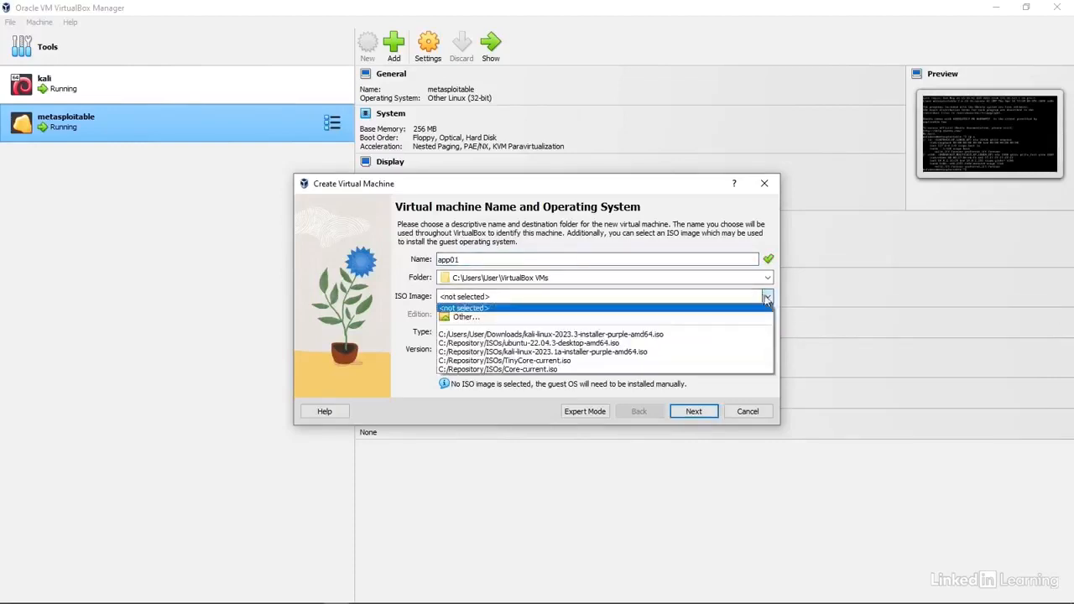
{"action": "left_click", "coordinate": [462, 318]}
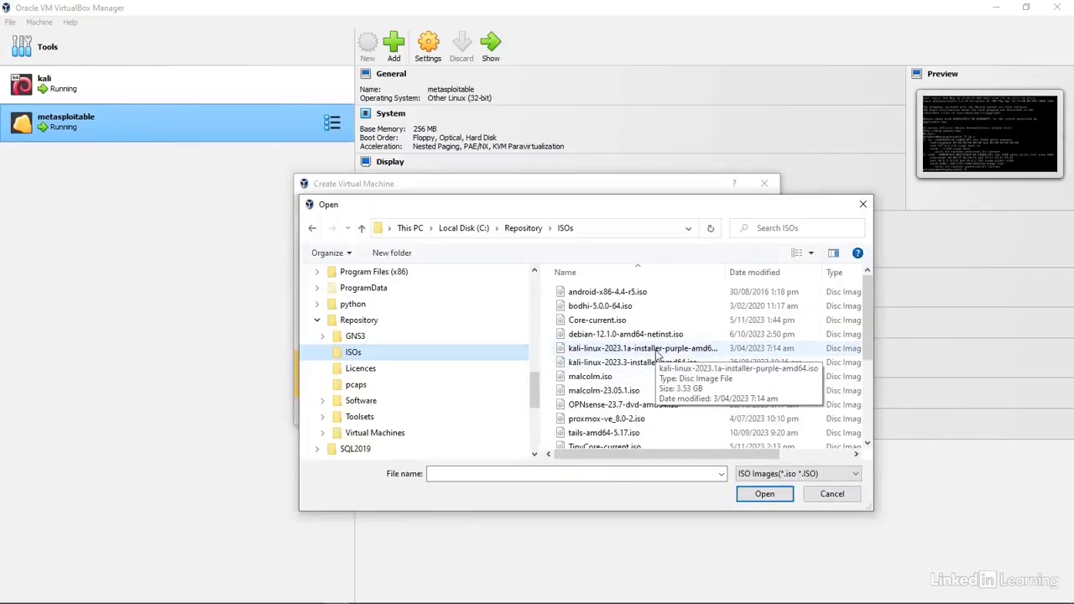
{"action": "left_click", "coordinate": [658, 354]}
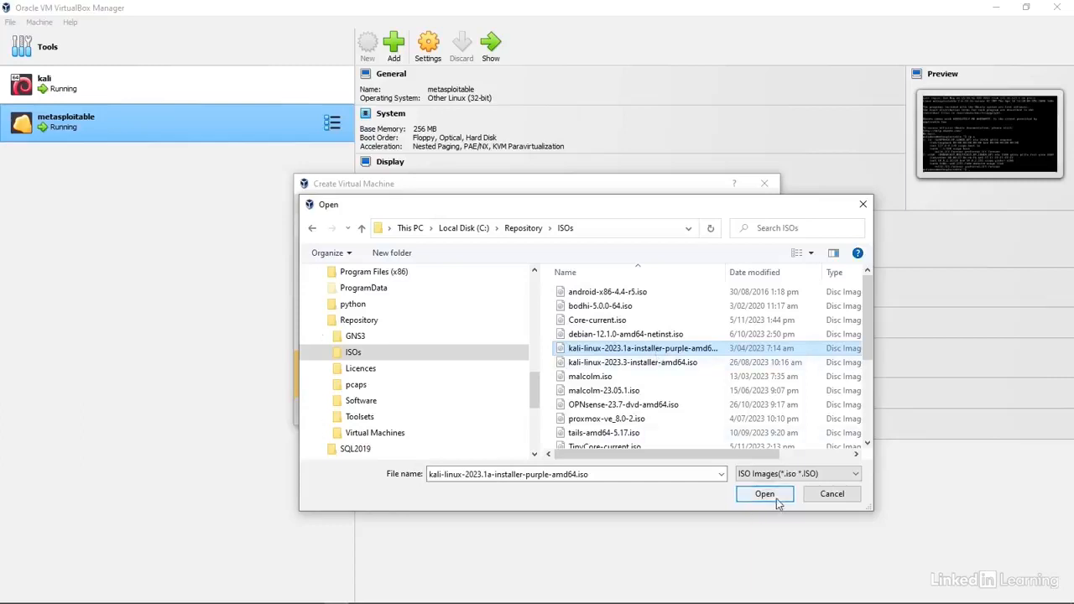
{"action": "left_click", "coordinate": [777, 499]}
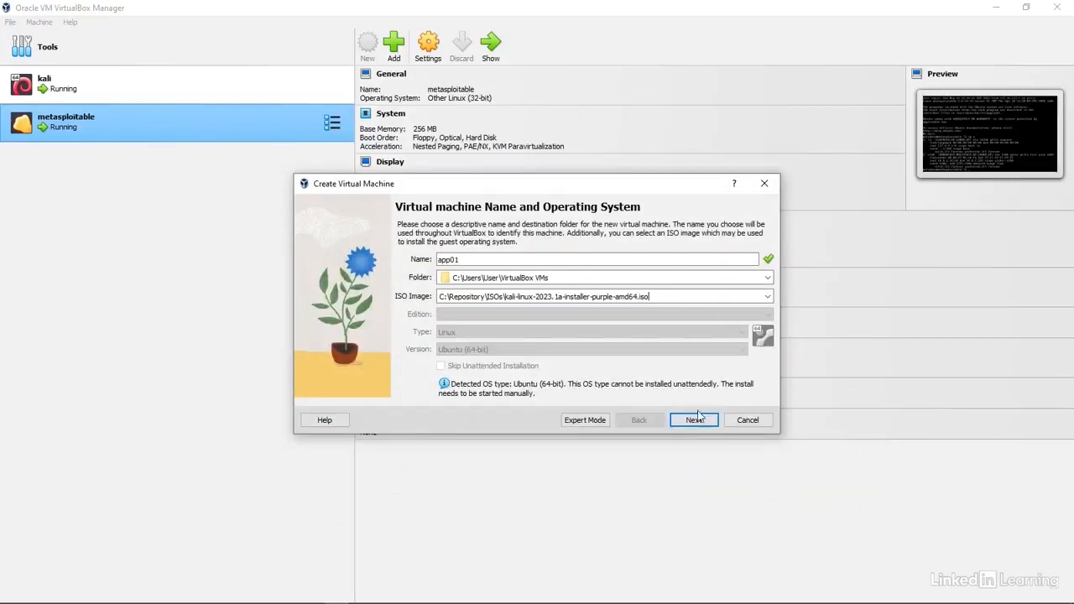
Accept 2048 MB of memory, 1 CPU and a new 25 GB virtual hard disk, and finish creating the machine
{"action": "left_click", "coordinate": [694, 420]}
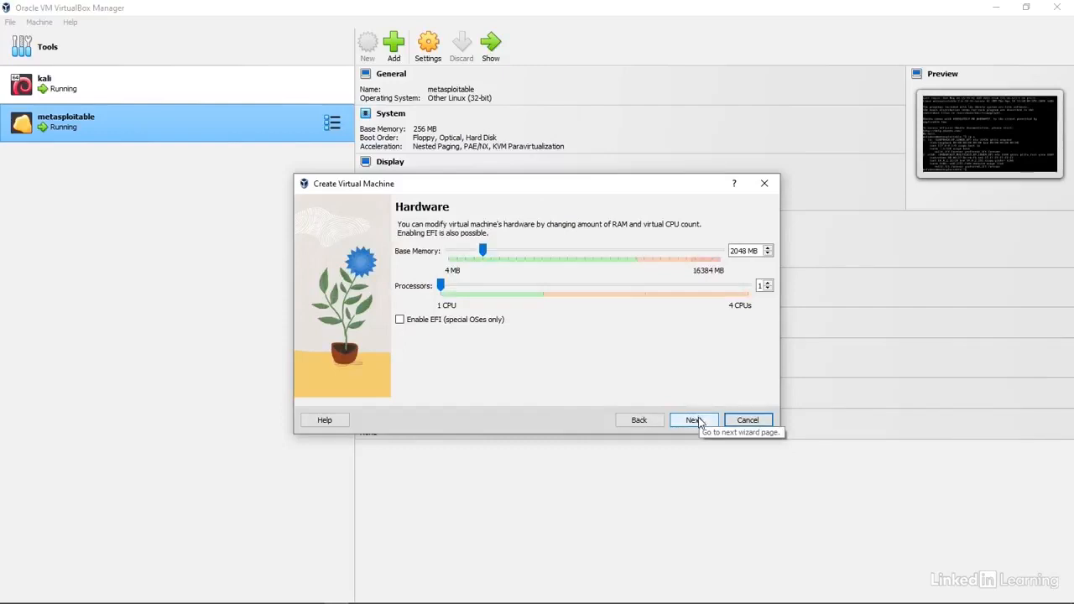
{"action": "left_click", "coordinate": [699, 421]}
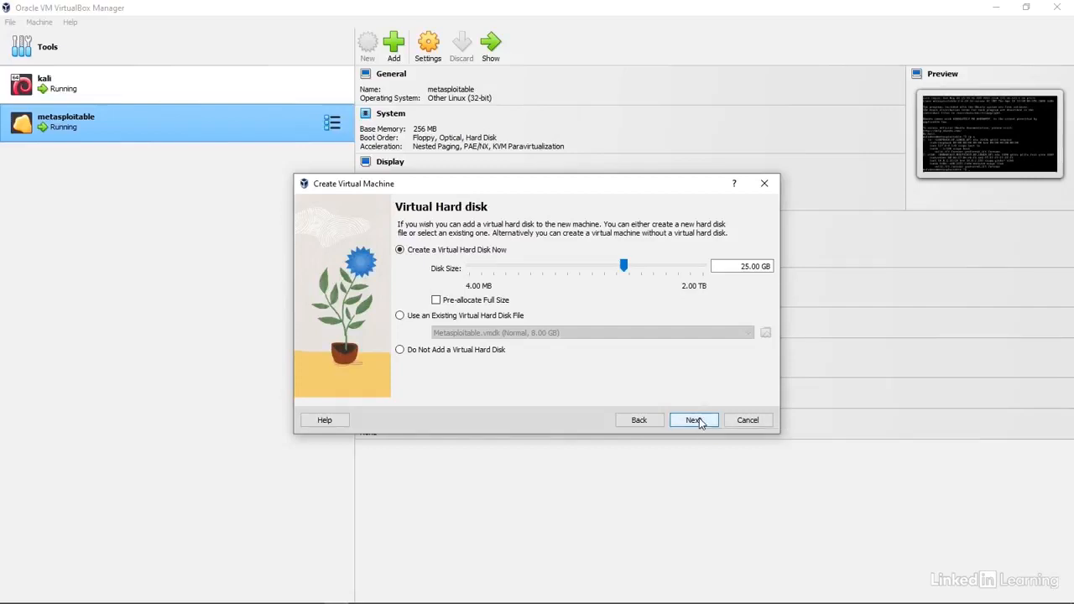
{"action": "left_click", "coordinate": [699, 422]}
{"action": "left_click", "coordinate": [700, 423]}
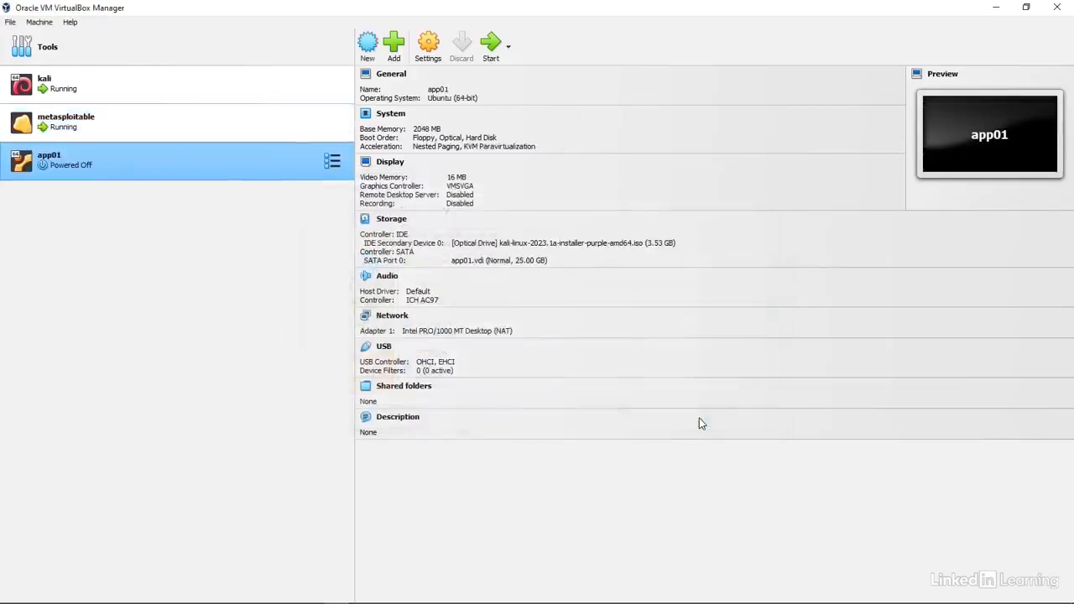
Attach network adapter 1 of the app01 machine to NAT Network and save the settings
{"action": "left_click", "coordinate": [407, 317]}
{"action": "left_click", "coordinate": [533, 233]}
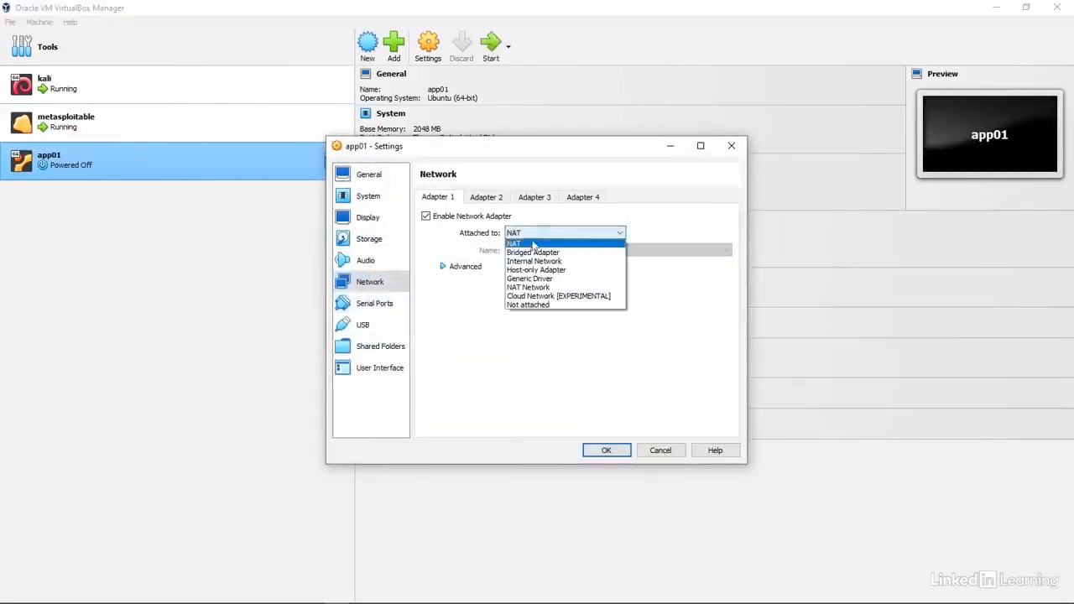
{"action": "left_click", "coordinate": [529, 287]}
{"action": "left_click", "coordinate": [626, 457]}
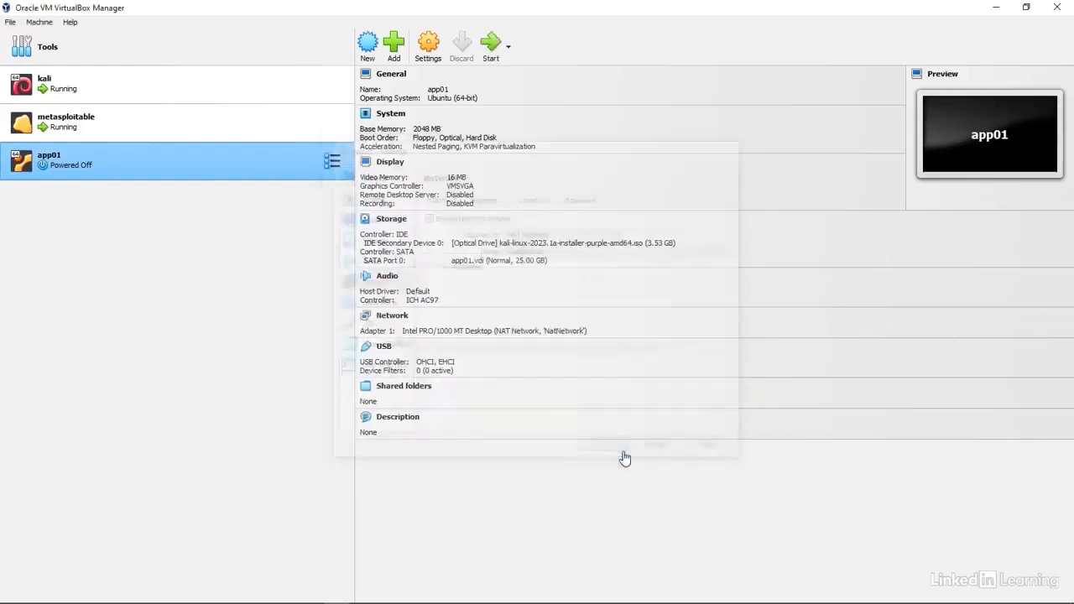
Start the app01 machine in a maximized window and launch the Kali graphical install
{"action": "left_click", "coordinate": [499, 51]}
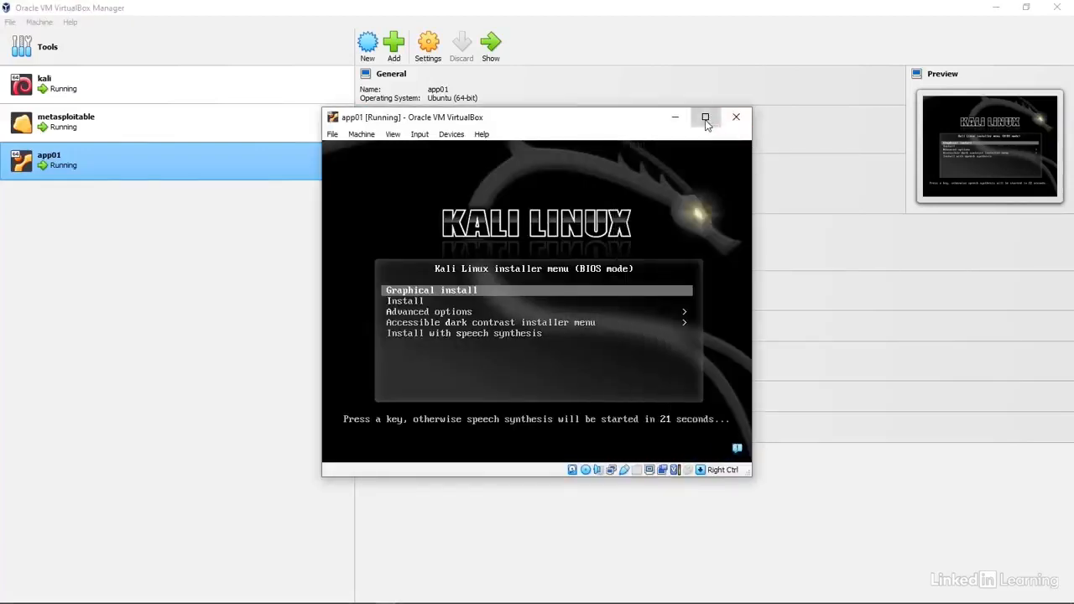
{"action": "left_click", "coordinate": [705, 117]}
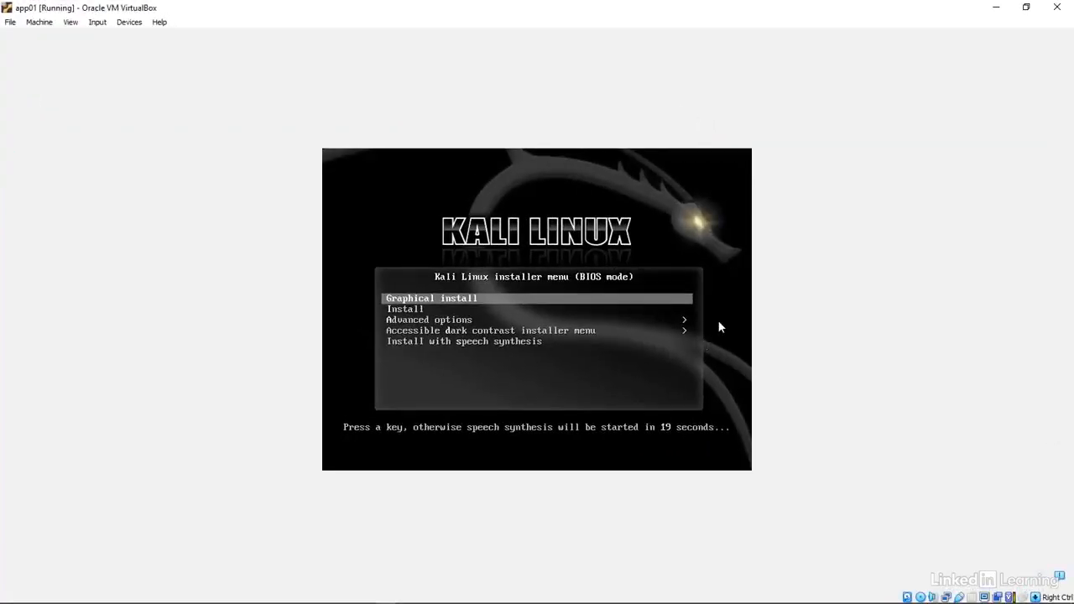
{"action": "key", "text": "Return"}
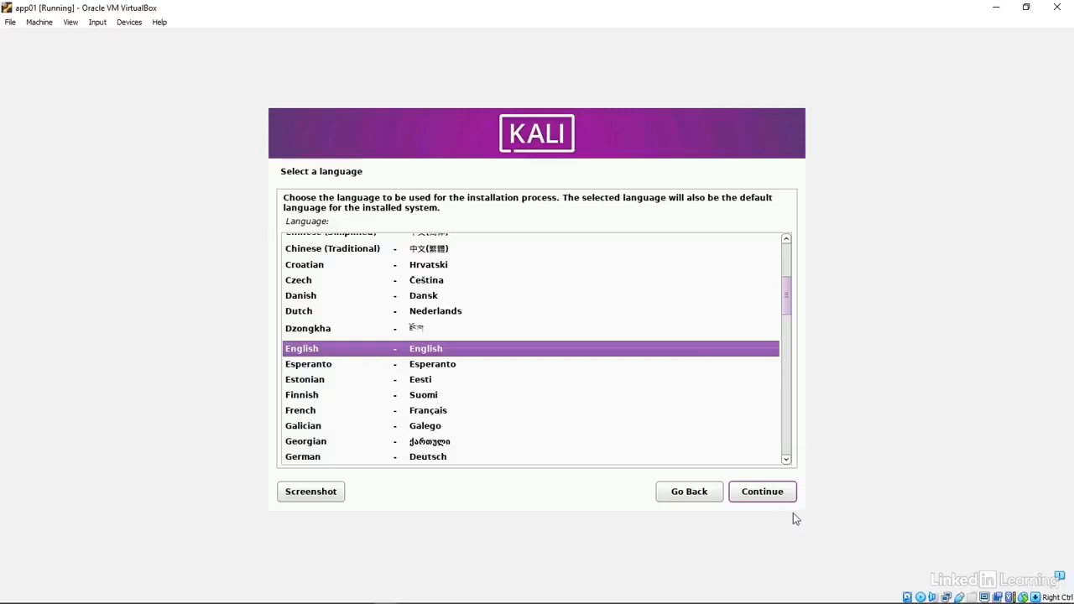
Set the installer's language to English, the location to New Zealand and the keymap to American English
{"action": "left_click", "coordinate": [780, 495]}
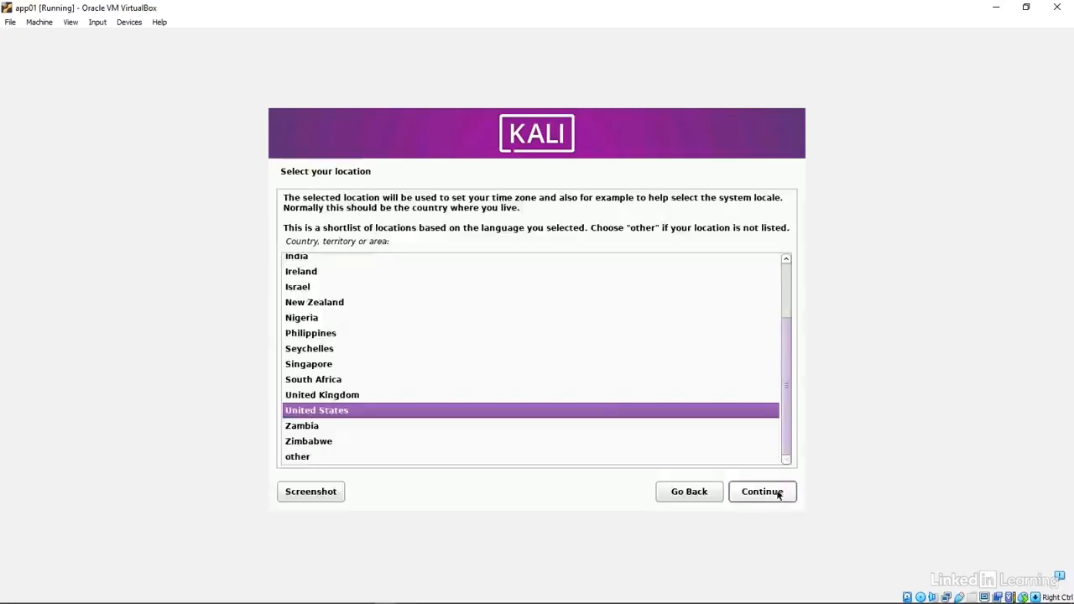
{"action": "left_click", "coordinate": [326, 305]}
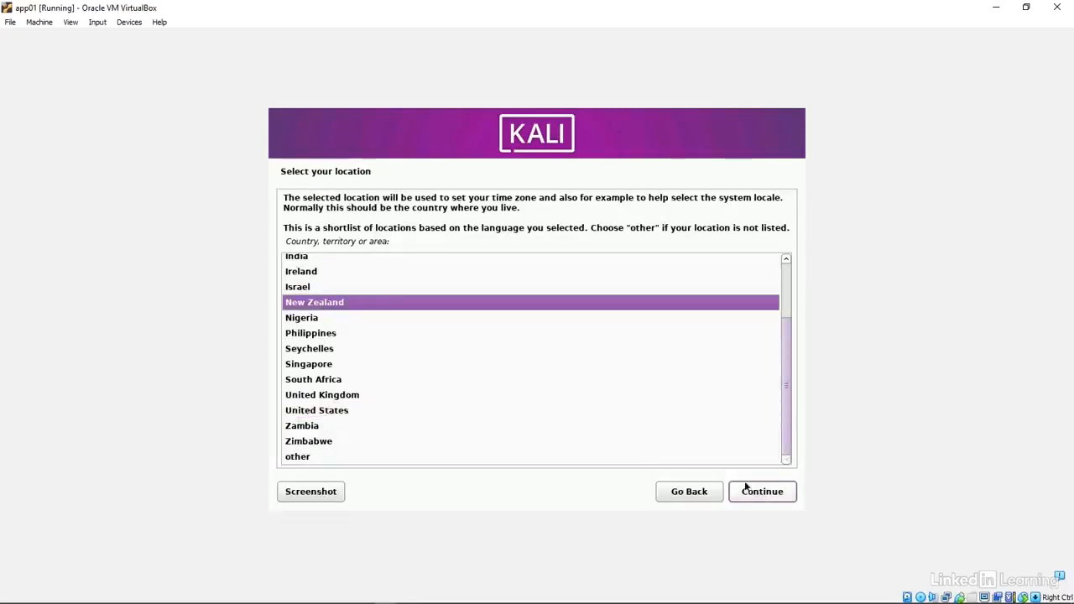
{"action": "left_click", "coordinate": [789, 495]}
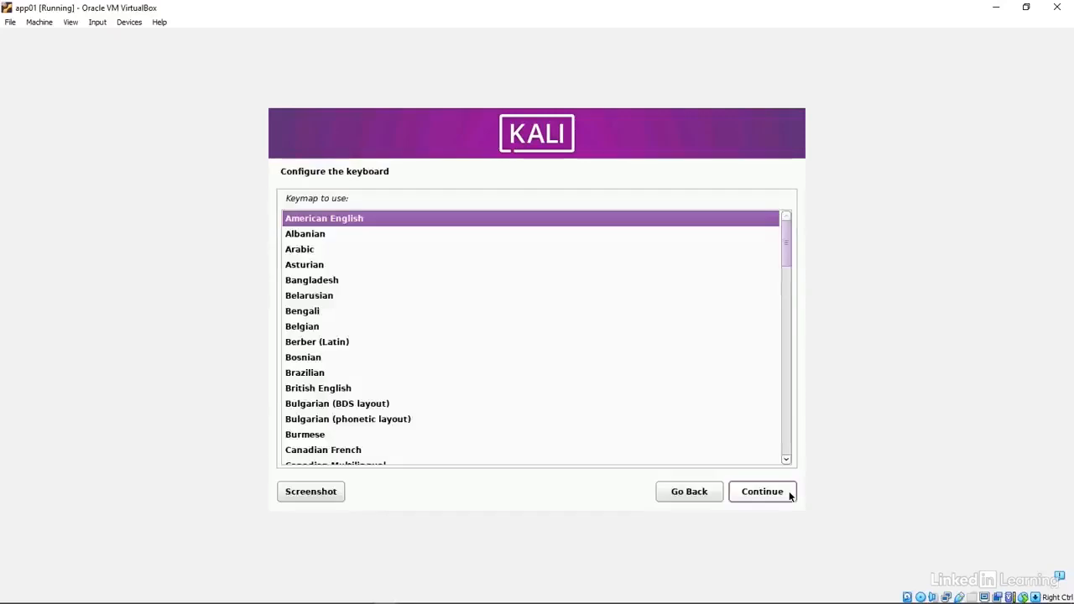
{"action": "left_click", "coordinate": [783, 494]}
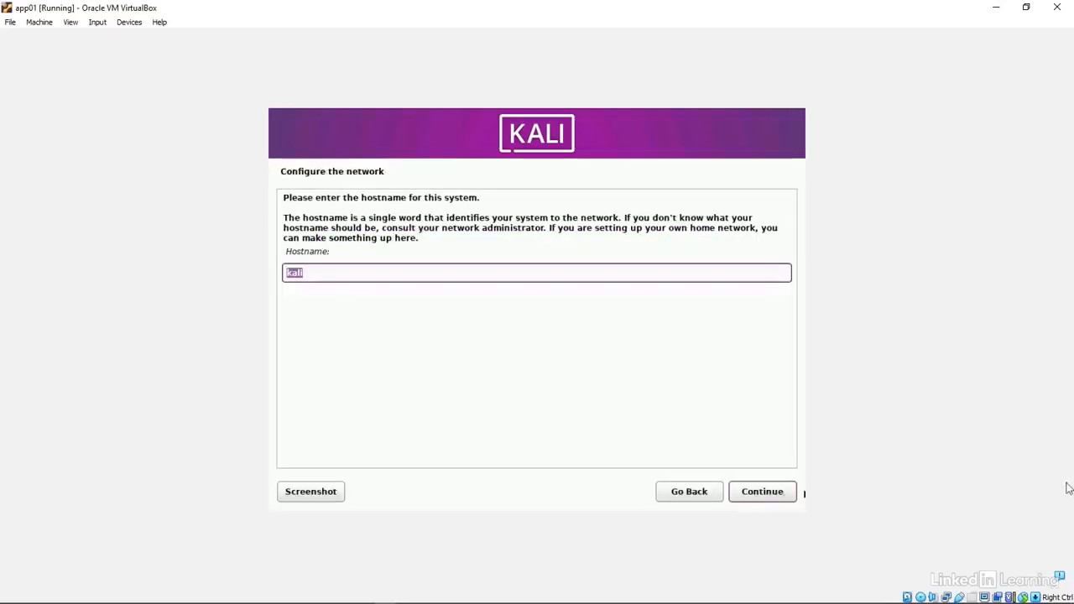
Set the system's hostname to app01 and continue through the network configuration to the user account setup
{"action": "type", "text": "app01"}
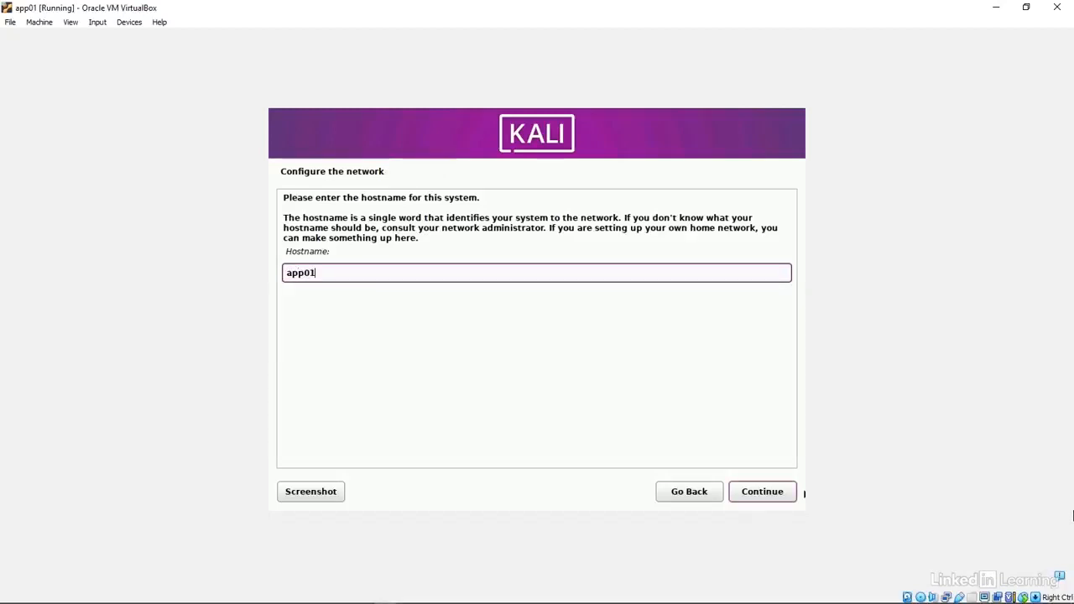
{"action": "left_click", "coordinate": [752, 496]}
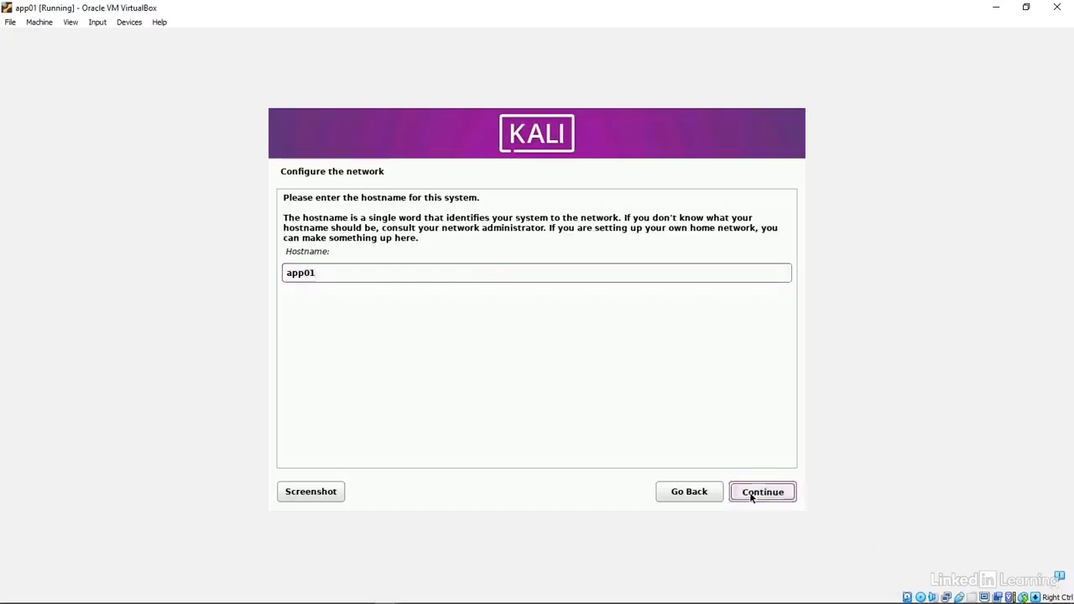
{"action": "left_click", "coordinate": [752, 496]}
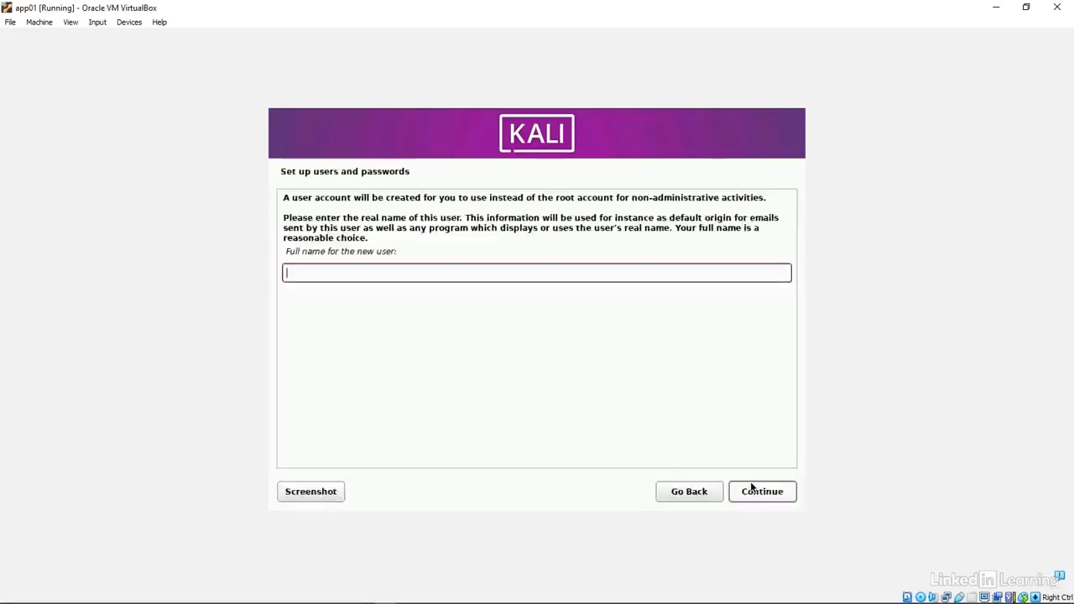
Enter User as the new account's full name and kali as its username
{"action": "type", "text": "User"}
{"action": "left_click", "coordinate": [767, 496]}
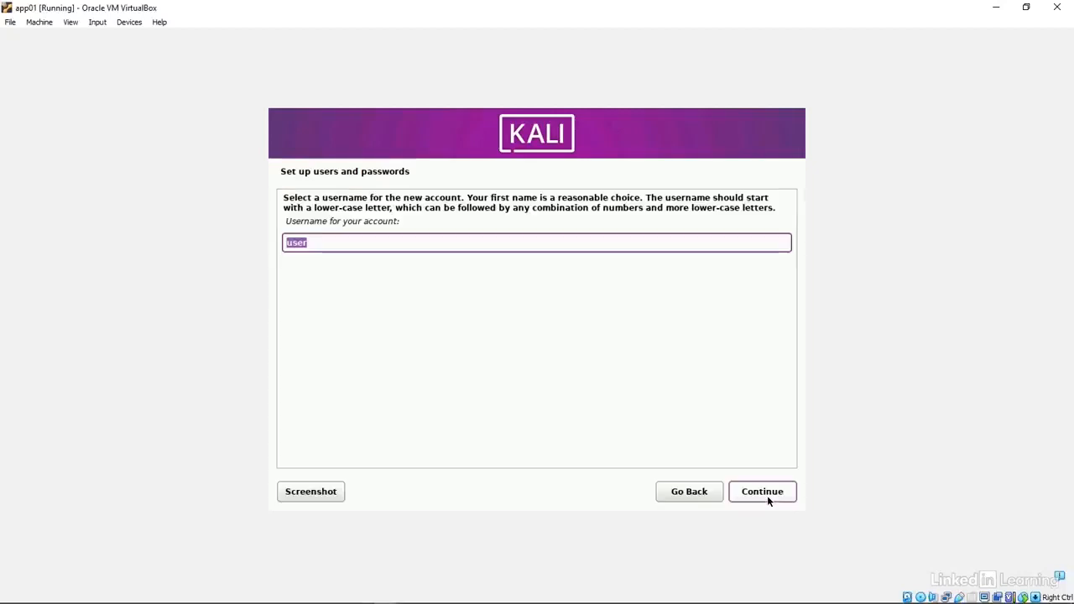
{"action": "type", "text": "kali"}
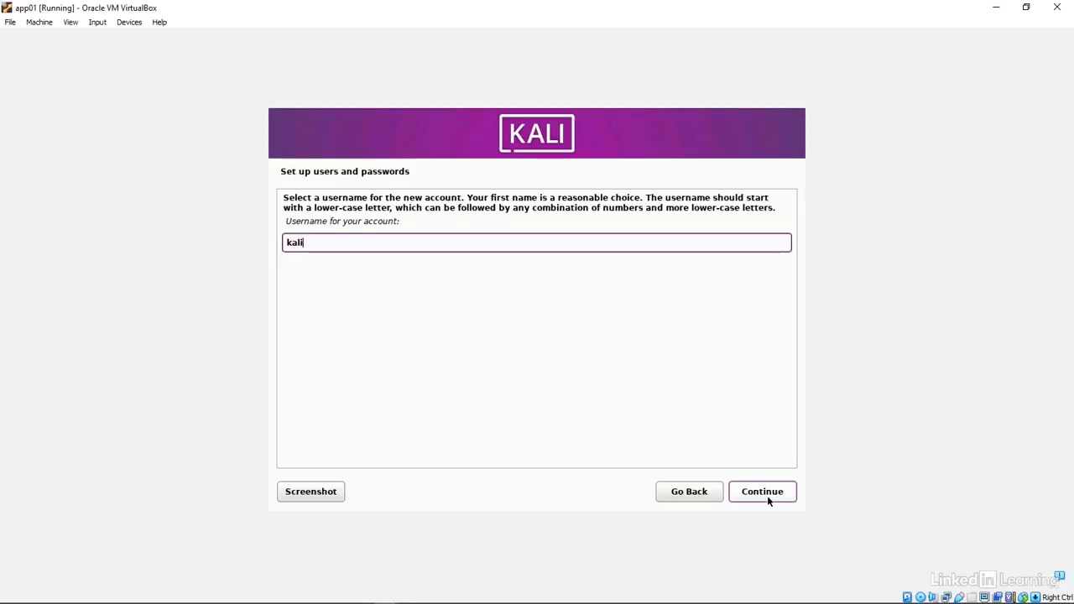
{"action": "left_click", "coordinate": [768, 495]}
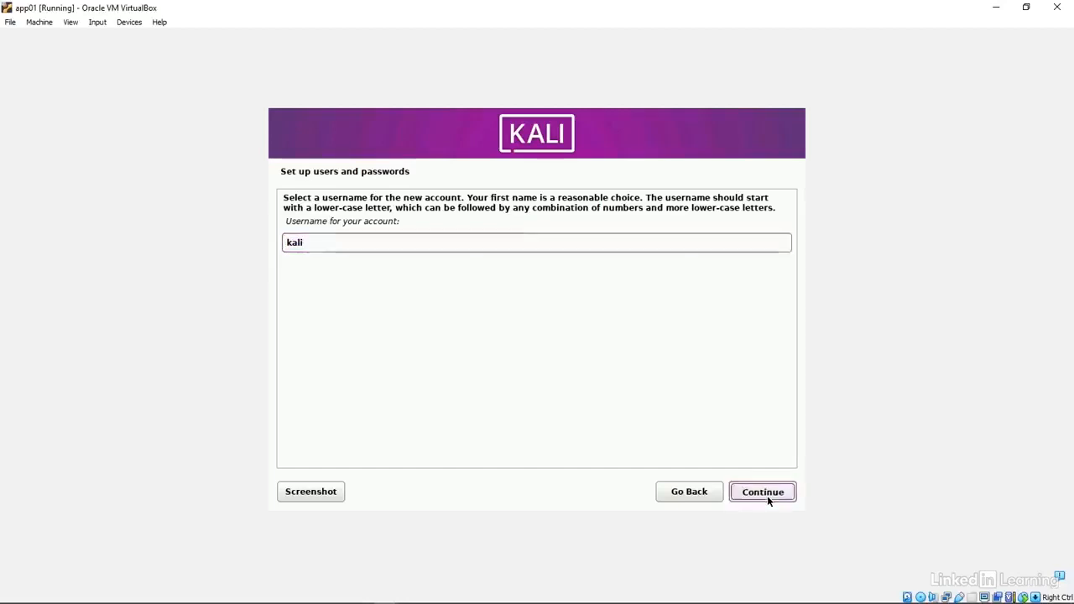
Enter the new user's password, repeat it for verification and continue to disk partitioning
{"action": "type", "text": "kali"}
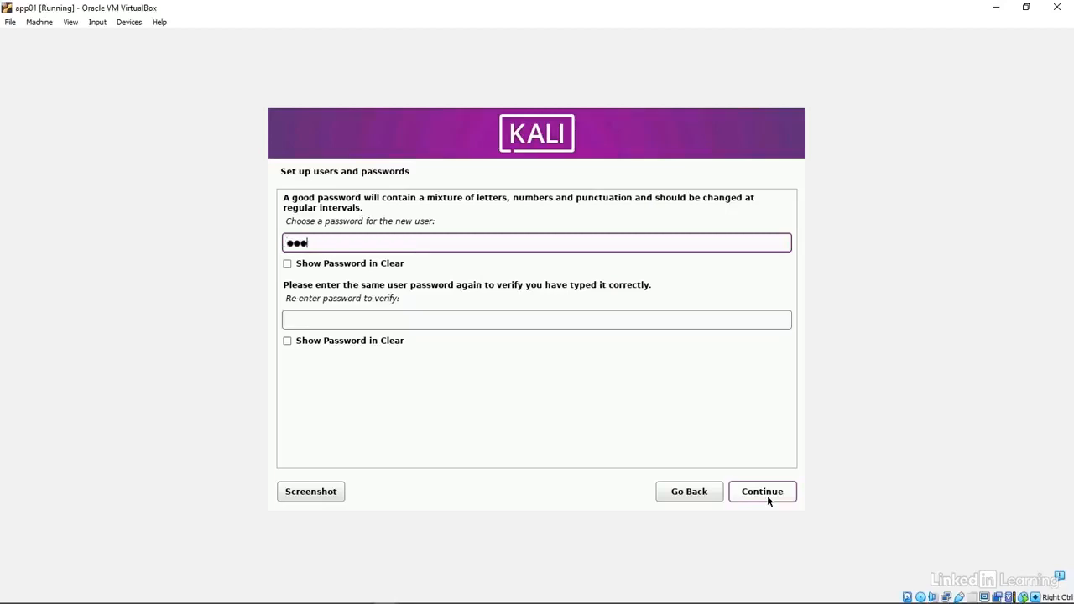
{"action": "key", "text": "Tab"}
{"action": "key", "text": "Tab"}
{"action": "type", "text": "kali"}
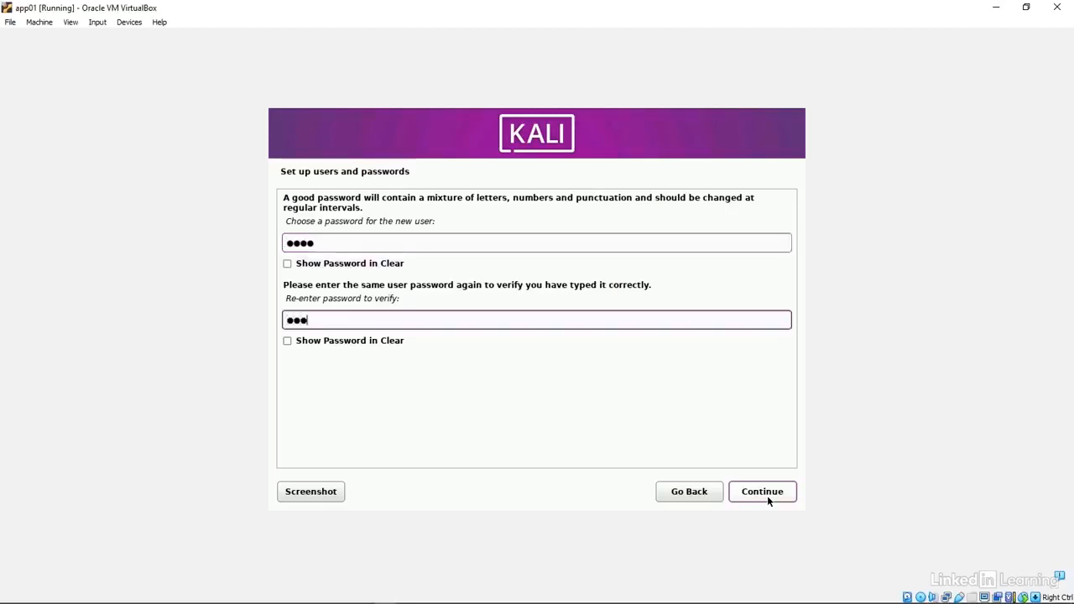
{"action": "left_click", "coordinate": [767, 496]}
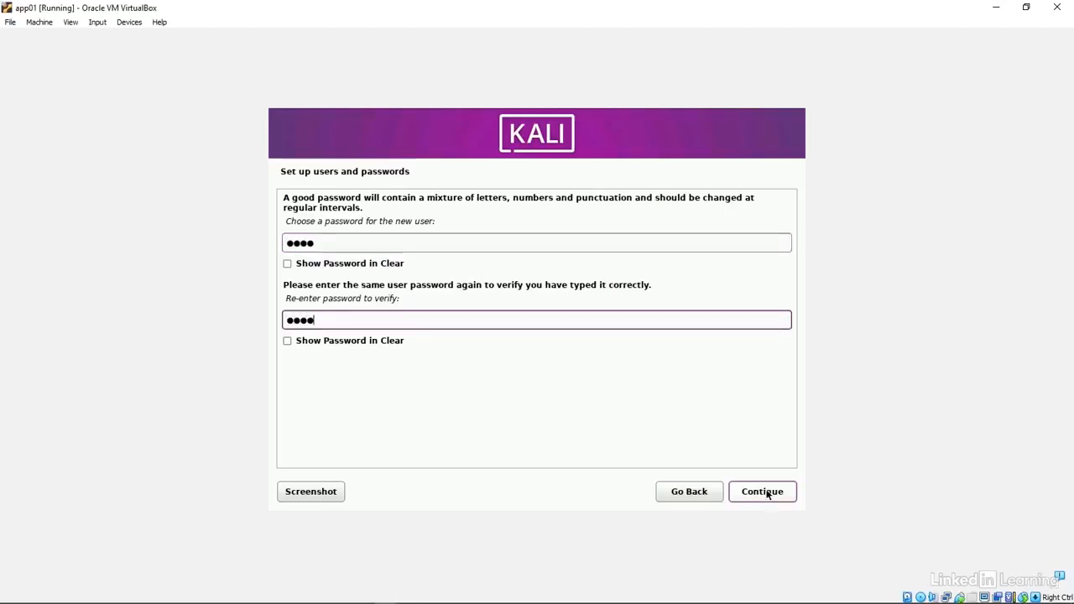
{"action": "left_click", "coordinate": [760, 494]}
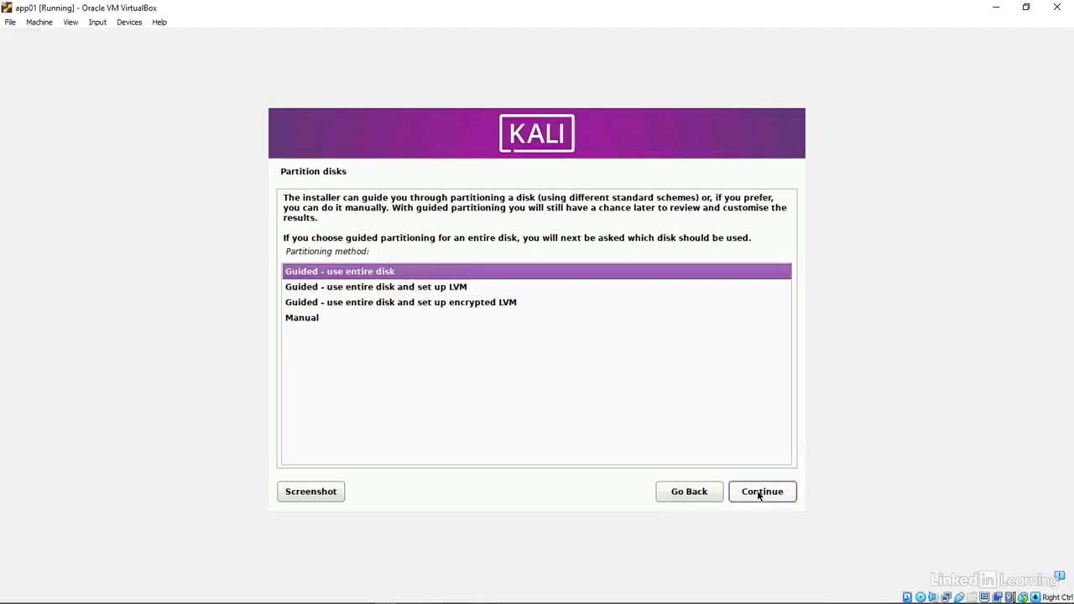
Choose guided partitioning of the entire virtual hard disk with all files in one partition
{"action": "left_click", "coordinate": [760, 496]}
{"action": "left_click", "coordinate": [760, 495]}
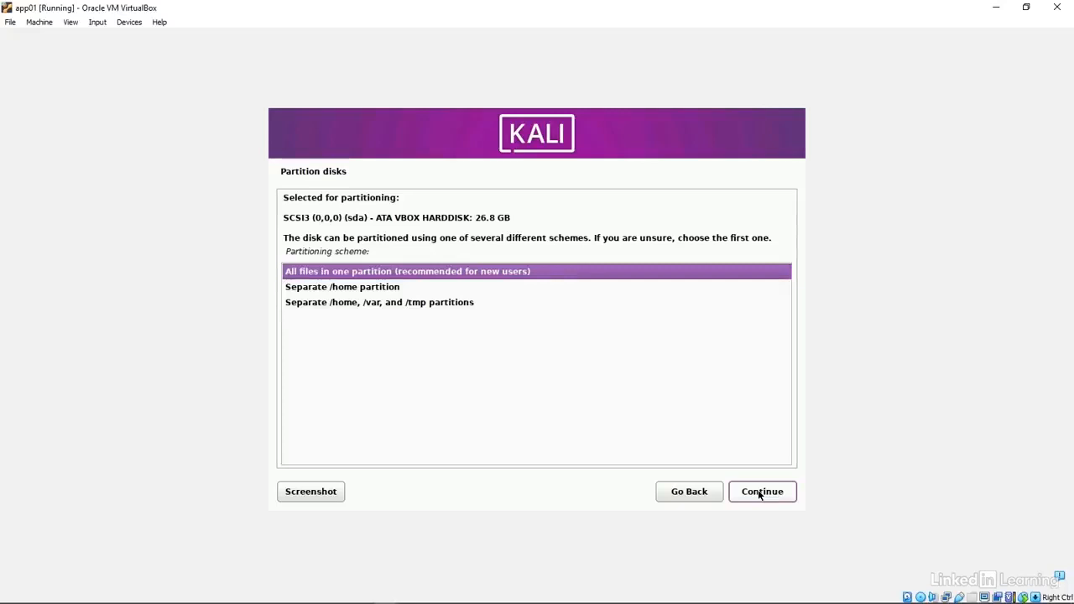
{"action": "left_click", "coordinate": [759, 495]}
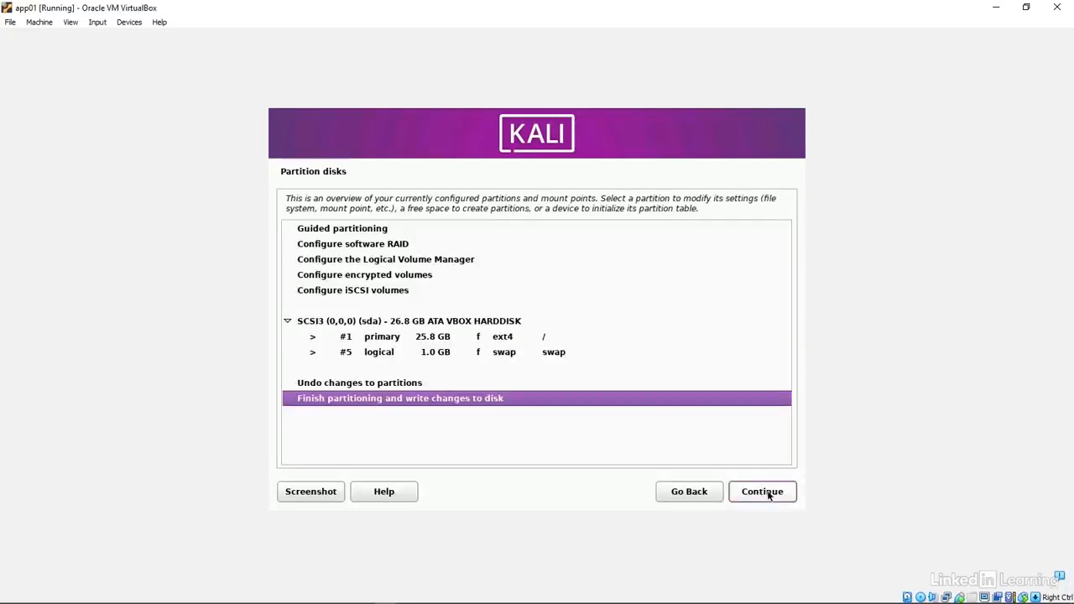
Finish partitioning and agree to write the changes to the disk
{"action": "left_click", "coordinate": [767, 494]}
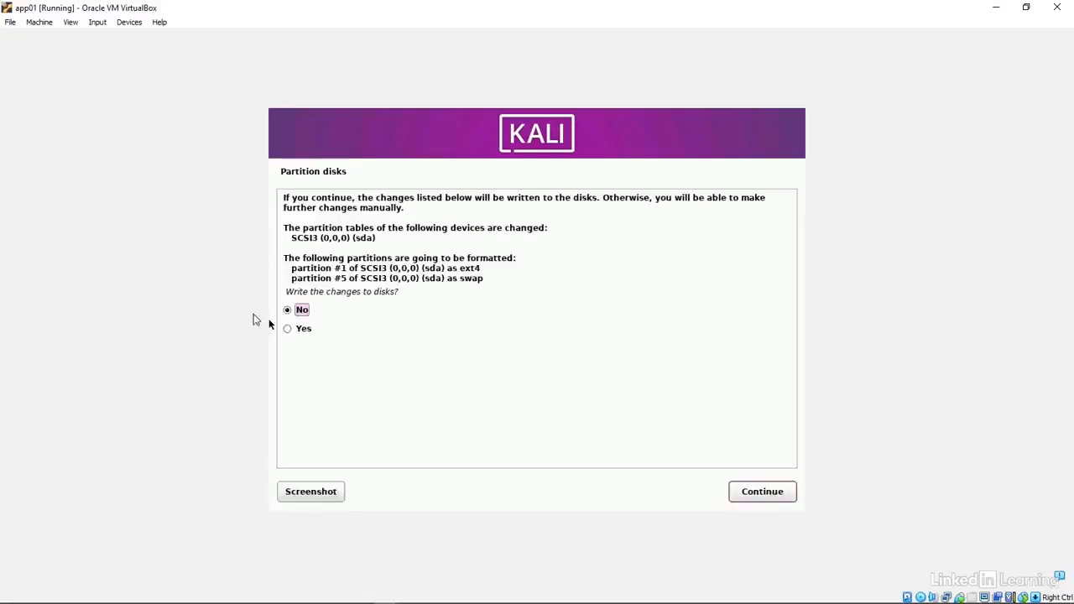
{"action": "left_click", "coordinate": [307, 331]}
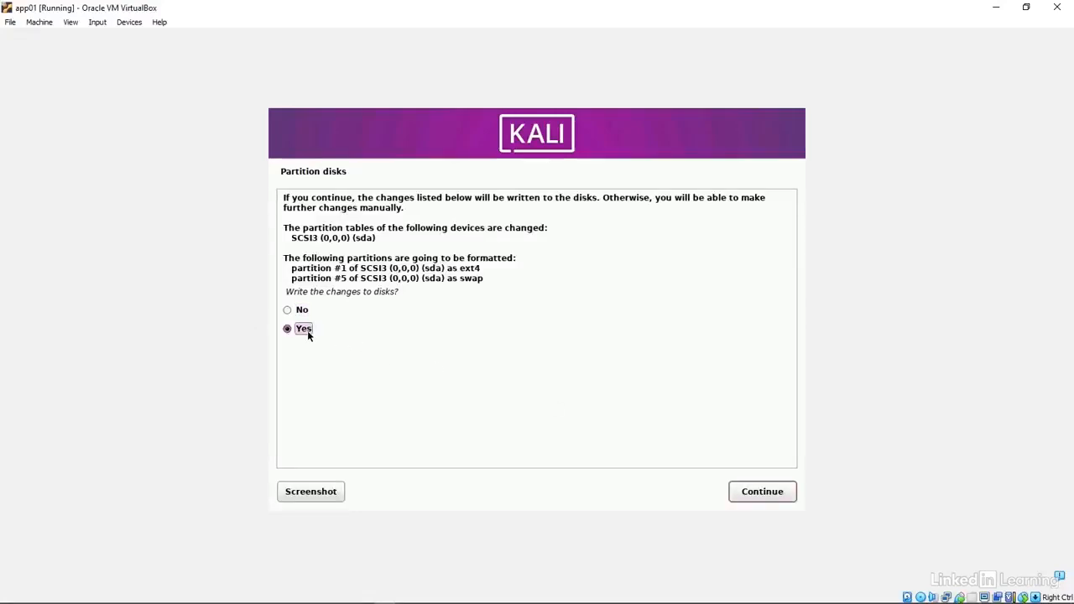
{"action": "left_click", "coordinate": [780, 496]}
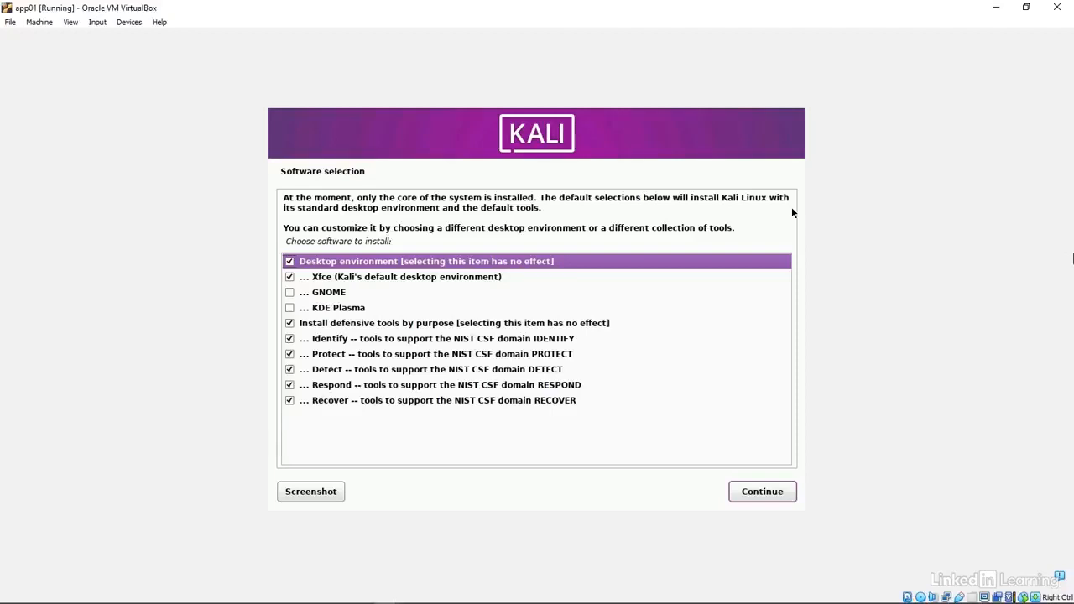
Deselect the defensive tools entry and its Identify, Protect, Detect, Respond and Recover collections, keep Xfce, and install the selected software
{"action": "left_click", "coordinate": [290, 323]}
{"action": "left_click", "coordinate": [290, 339]}
{"action": "left_click", "coordinate": [290, 355]}
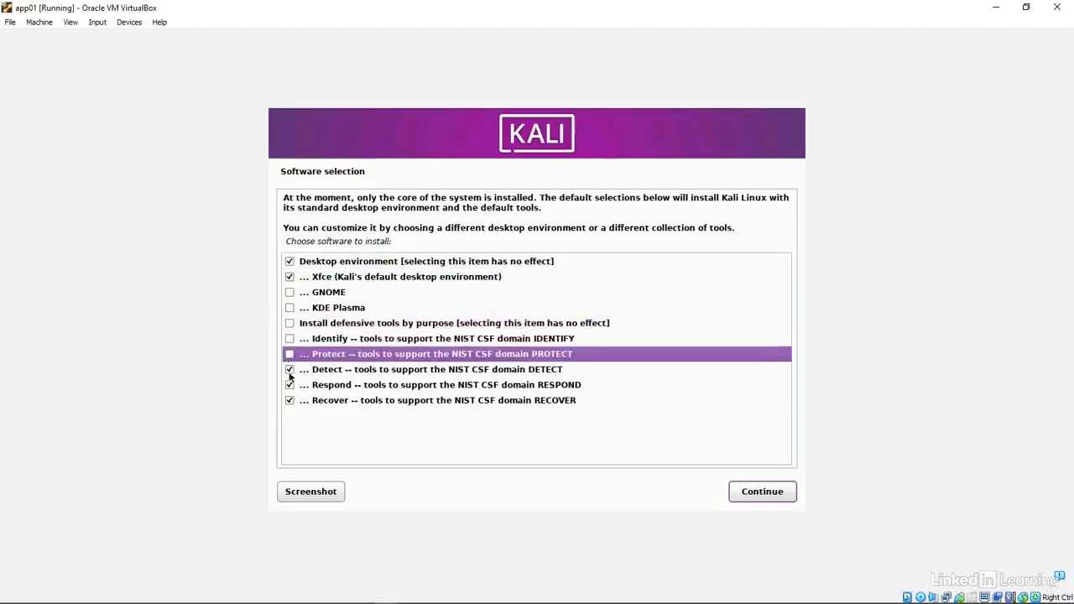
{"action": "left_click", "coordinate": [289, 369]}
{"action": "left_click", "coordinate": [289, 385]}
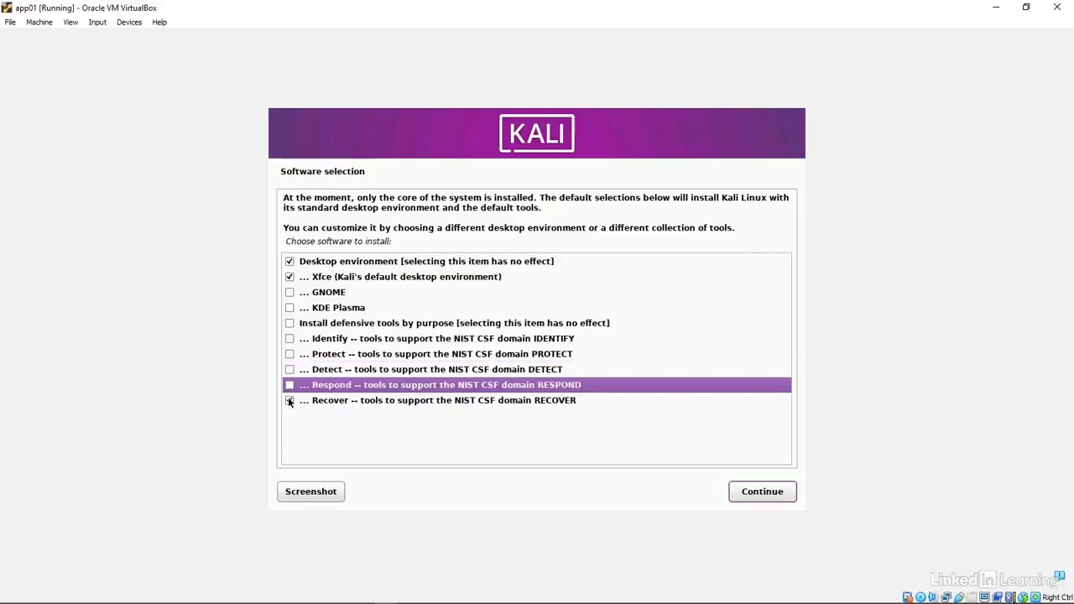
{"action": "left_click", "coordinate": [290, 401]}
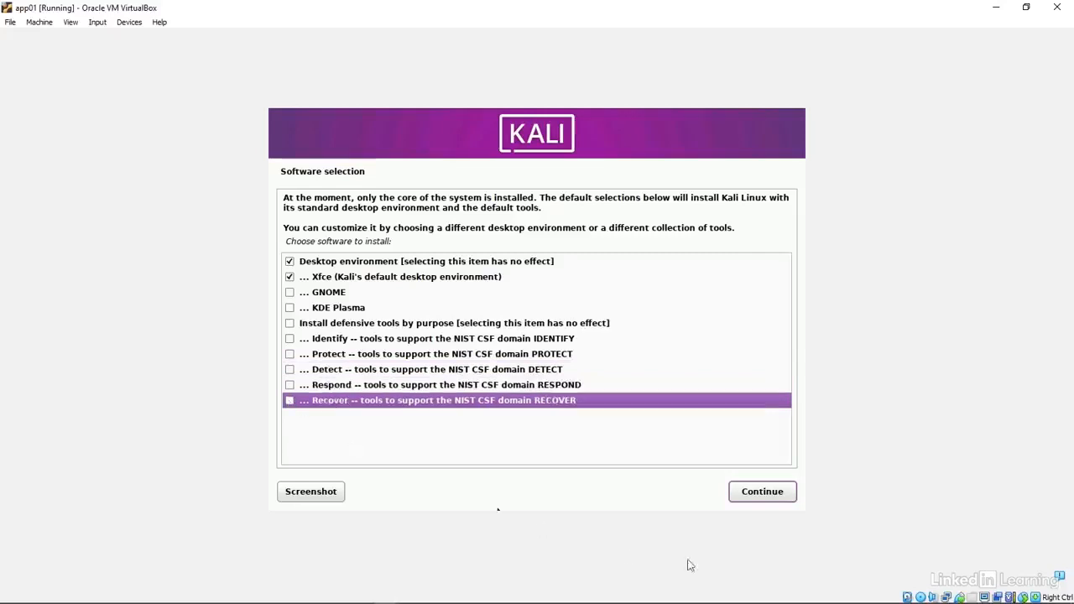
{"action": "left_click", "coordinate": [767, 494]}
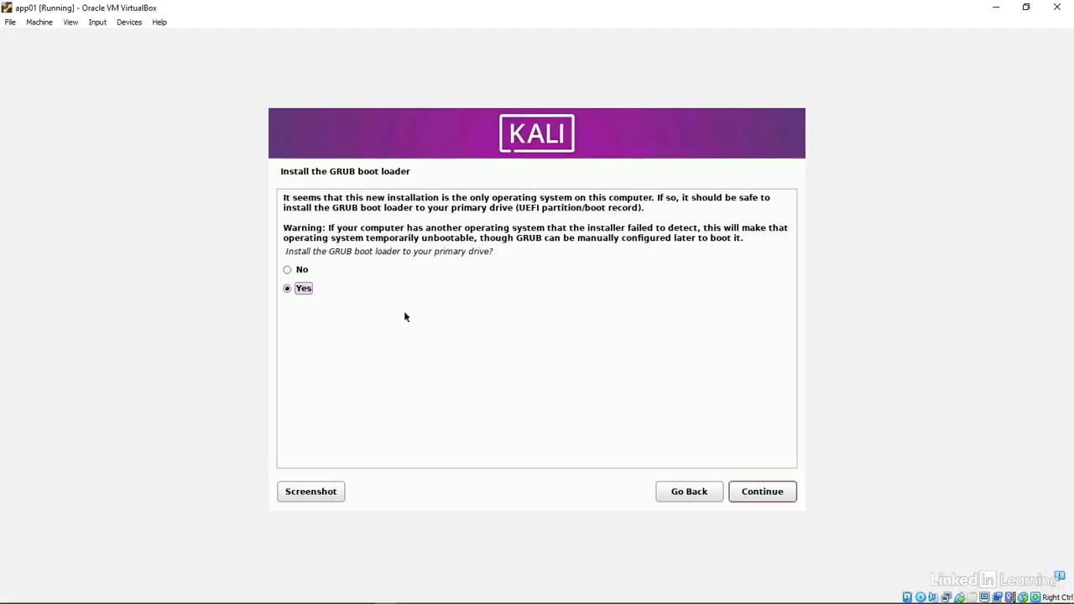
Install the GRUB boot loader to the primary drive /dev/sda, then finish the installation and reboot into the new system
{"action": "left_click", "coordinate": [761, 494]}
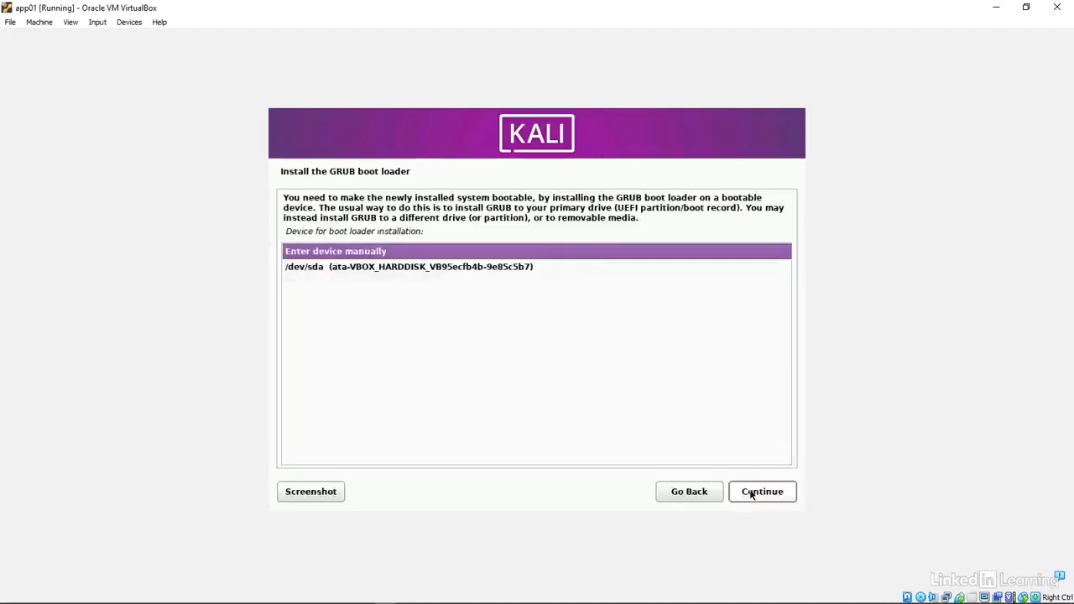
{"action": "left_click", "coordinate": [501, 273]}
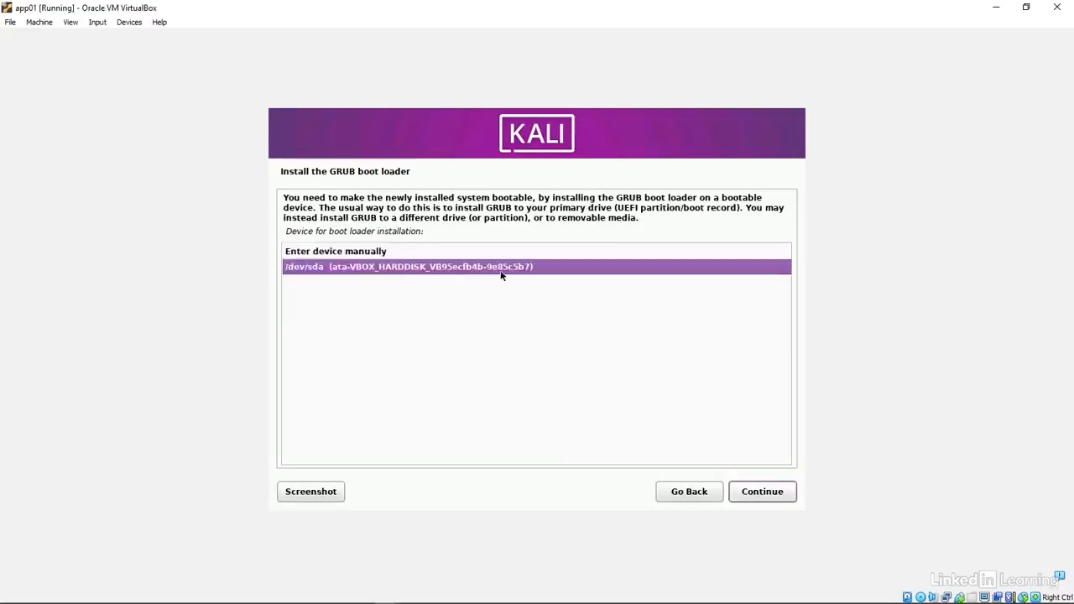
{"action": "left_click", "coordinate": [775, 496]}
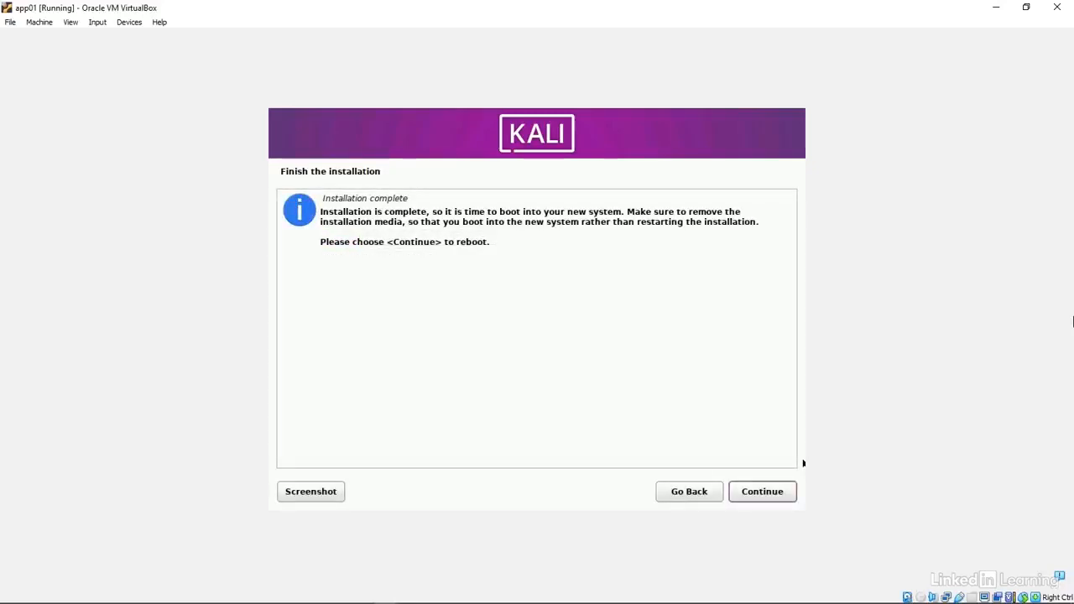
{"action": "left_click", "coordinate": [764, 495]}
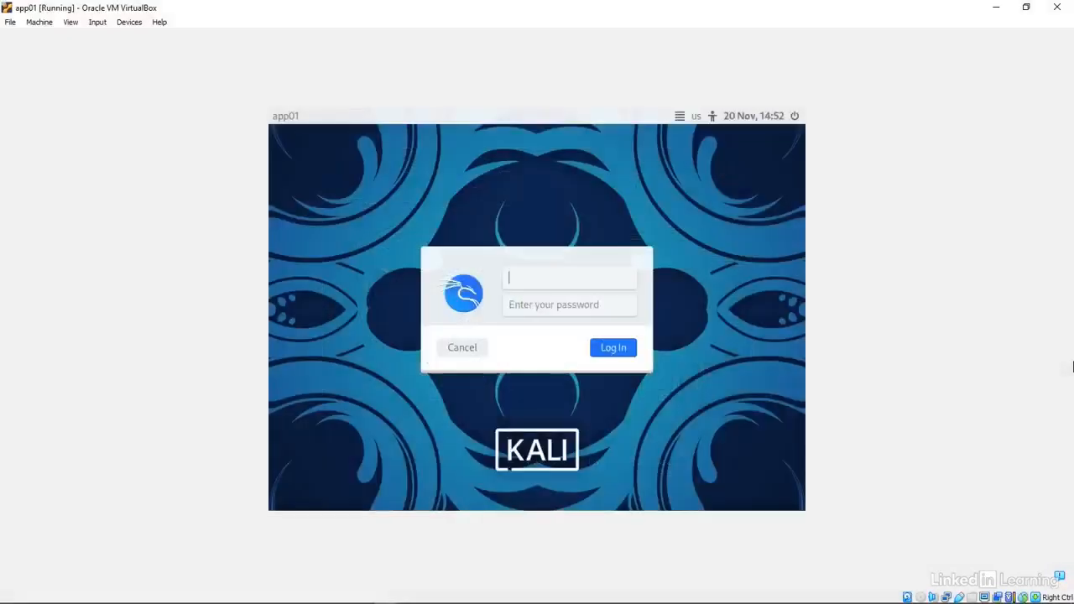
Log in to app01 as kali with the account password
{"action": "type", "text": "kali"}
{"action": "key", "text": "Tab"}
{"action": "type", "text": "kali"}
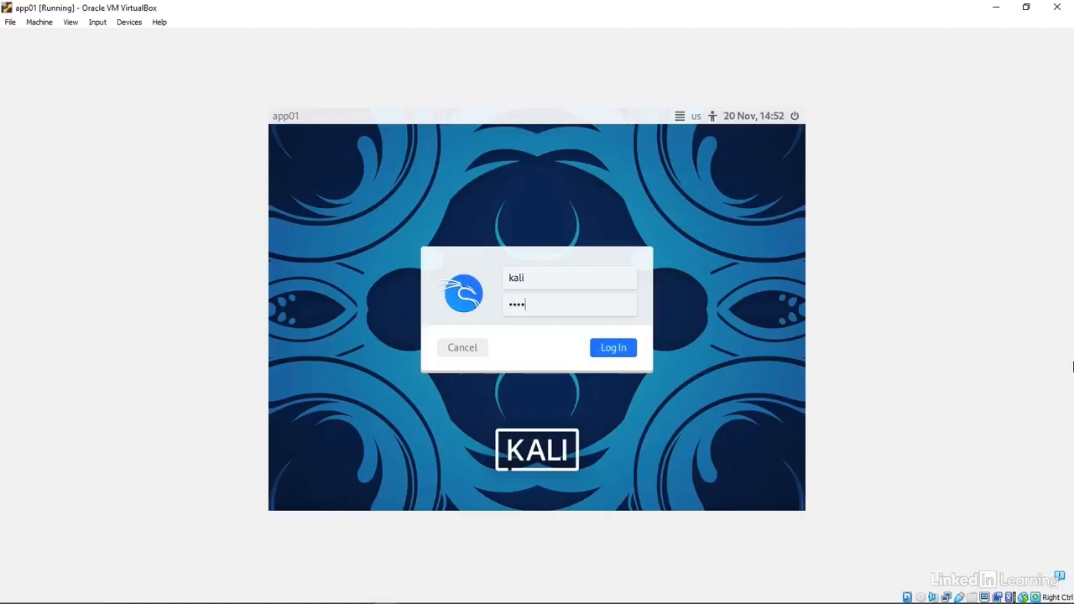
{"action": "left_click", "coordinate": [608, 351]}
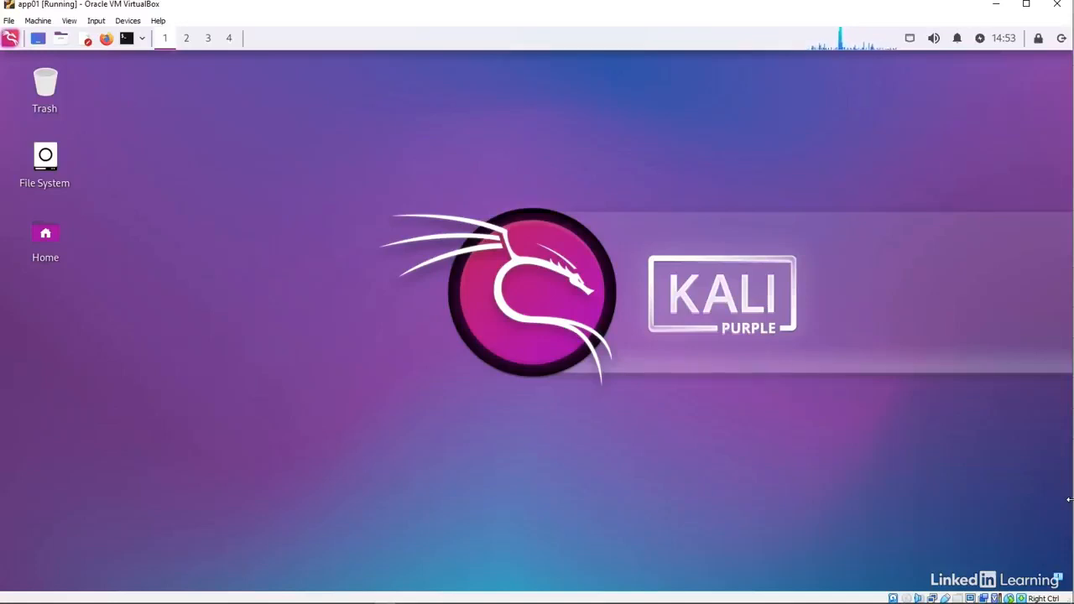
Open a terminal and list the network interface addresses with ip a
{"action": "left_click", "coordinate": [126, 38]}
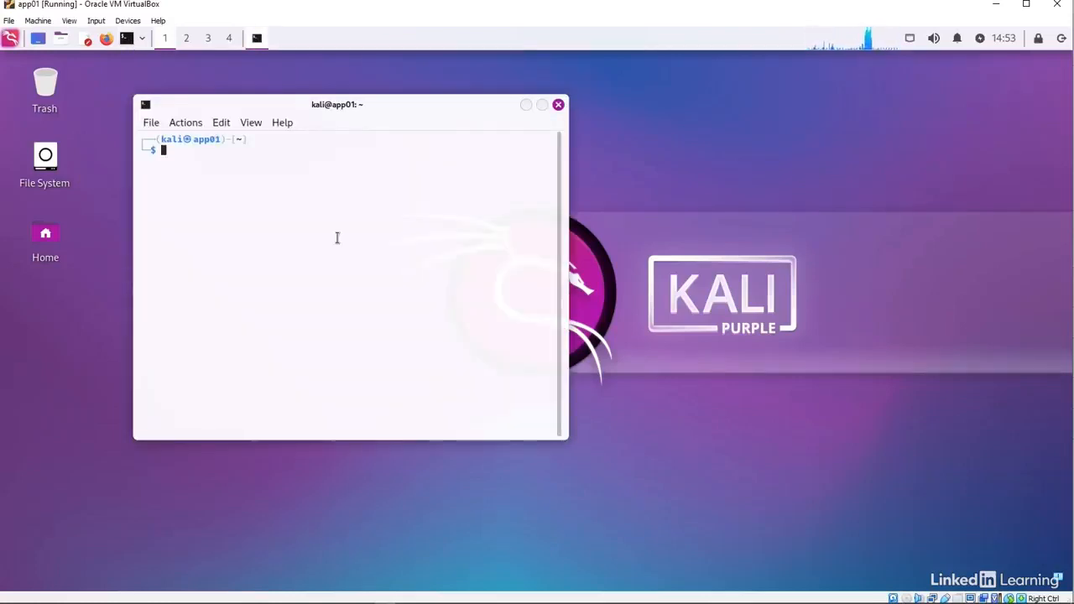
{"action": "type", "text": "ip a"}
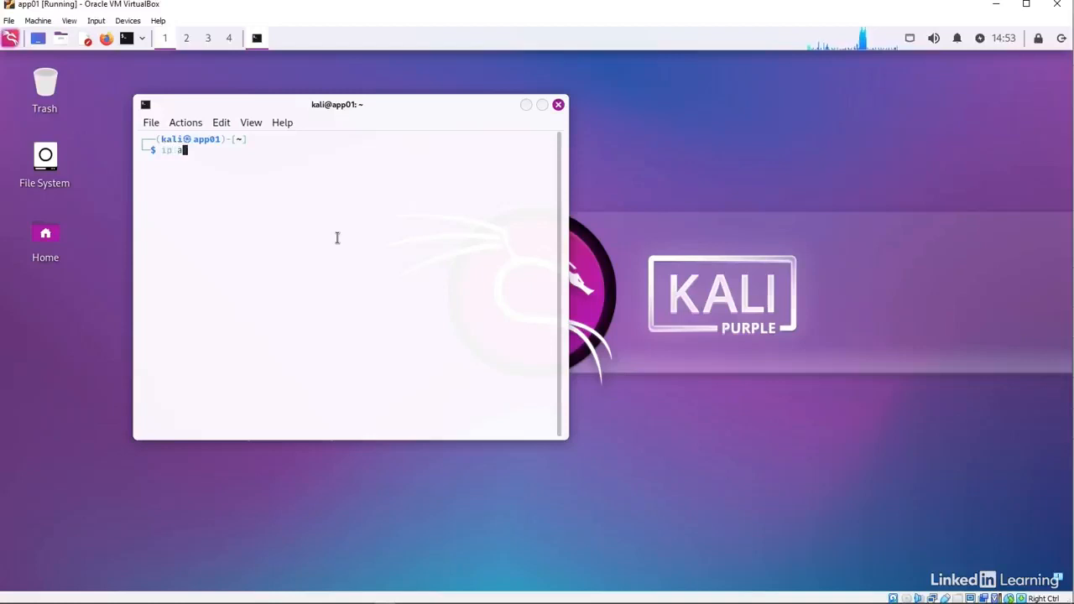
{"action": "key", "text": "Return"}
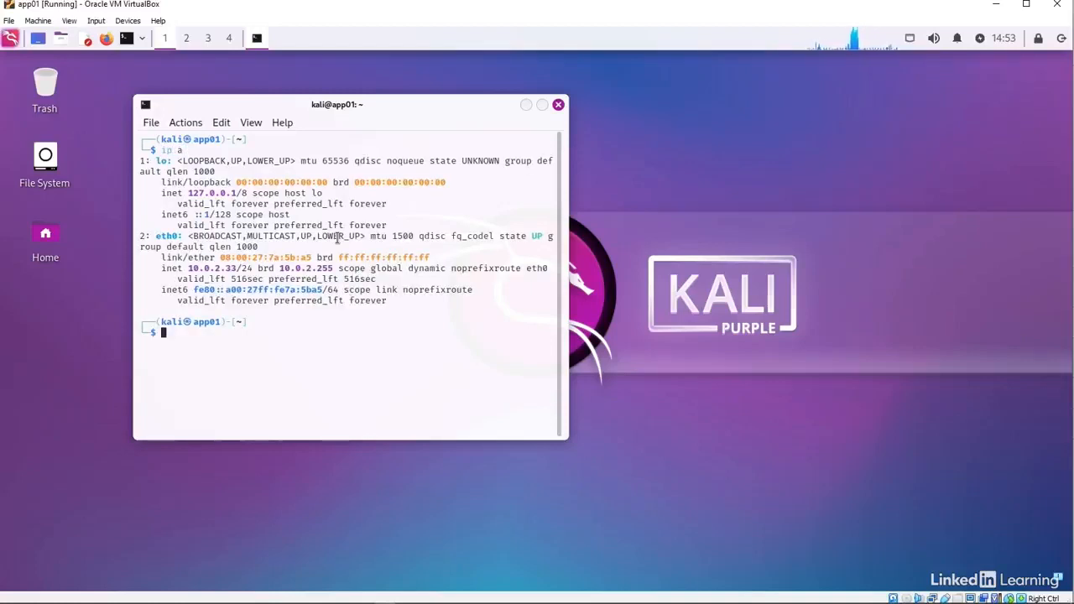